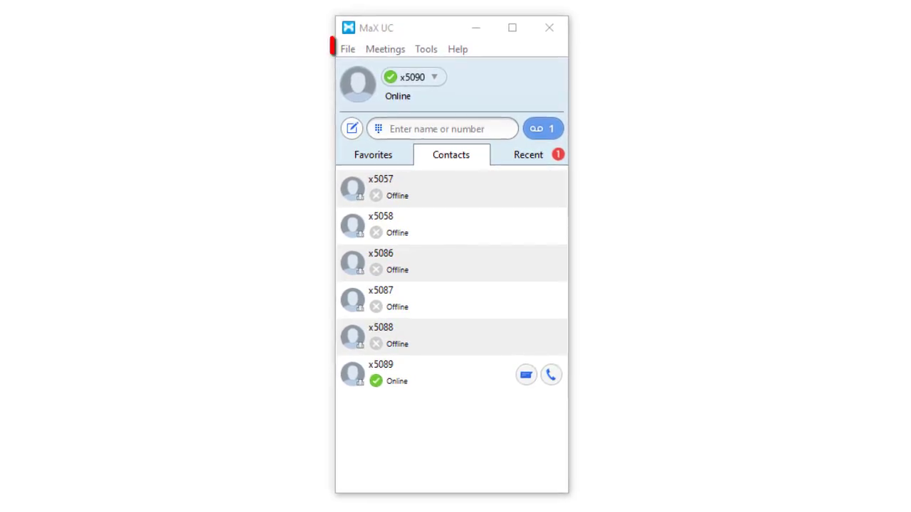
Step: Show the File menu with Change Password, Add Contact, Log Out and Quit
{"action": "left_click", "coordinate": [346, 55]}
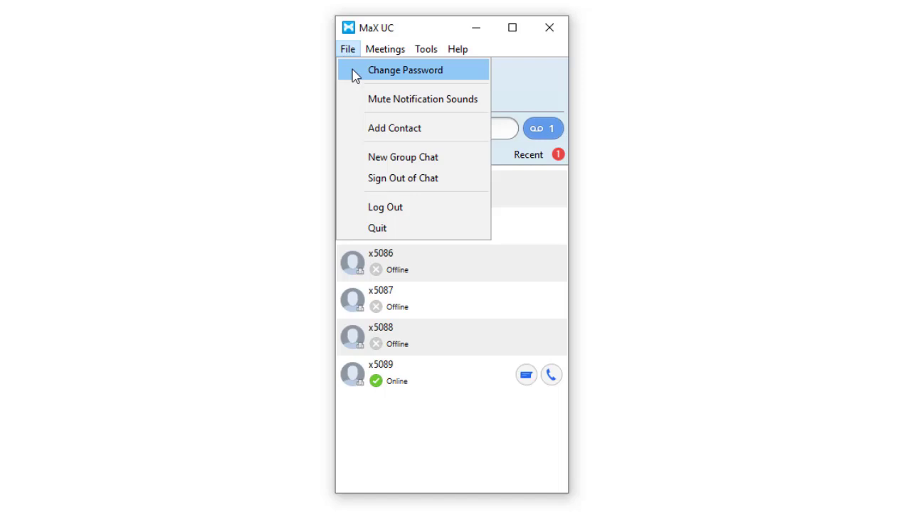
Step: Change the account password by entering the old password, the new password and its confirmation
{"action": "left_click", "coordinate": [350, 72]}
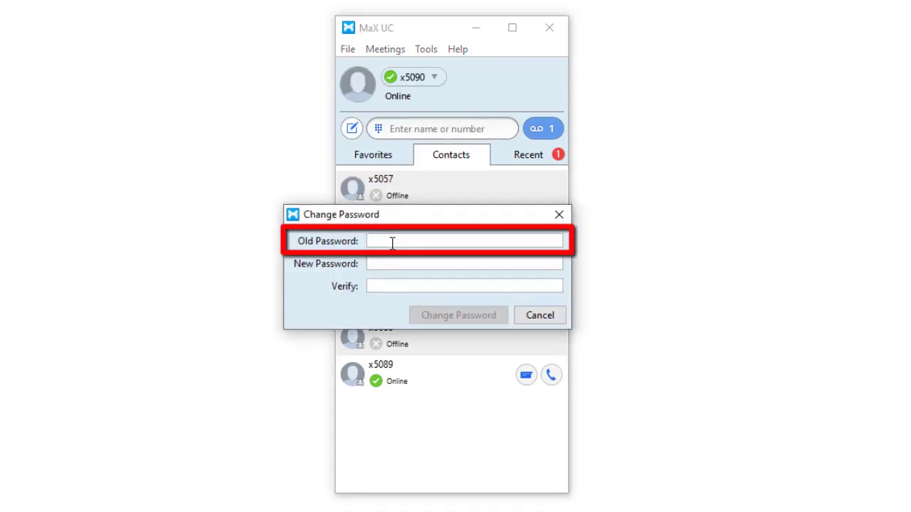
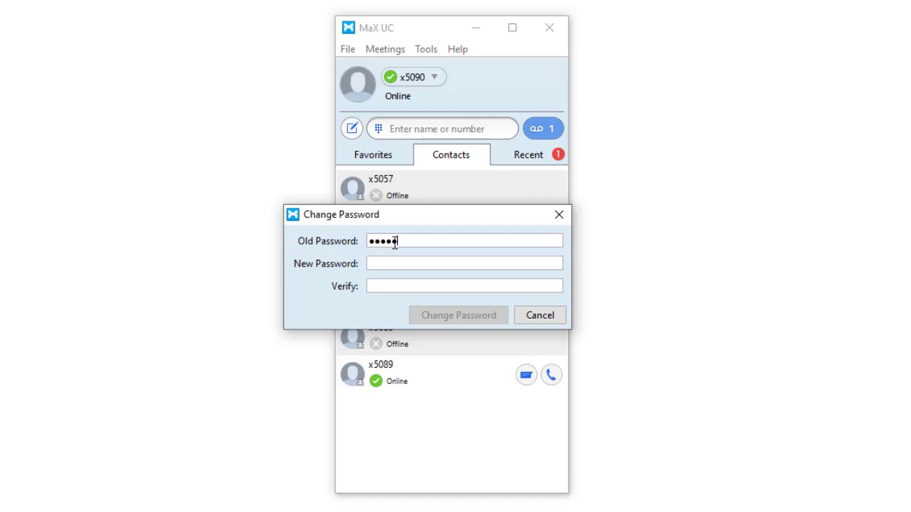
{"action": "key", "text": "Tab"}
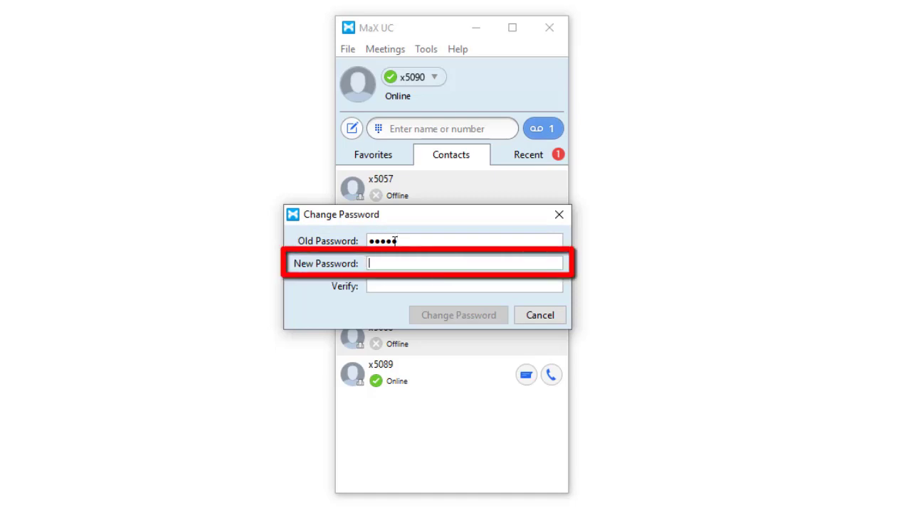
{"action": "key", "text": "Tab"}
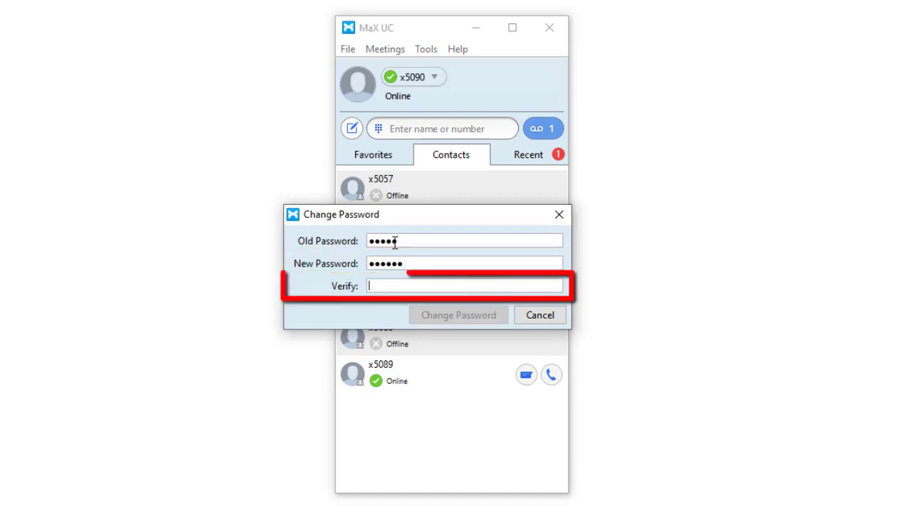
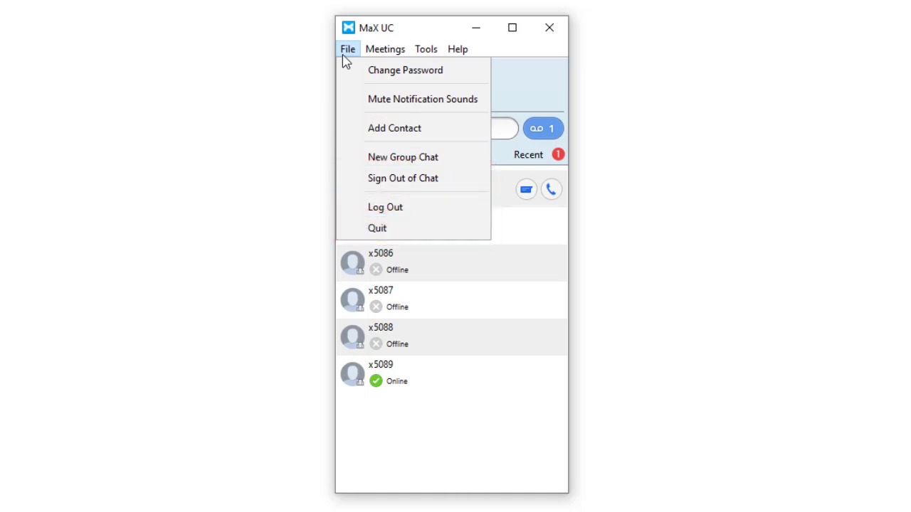
Step: Close the File menu, then look through the Tools and Help menus
{"action": "left_click", "coordinate": [343, 56]}
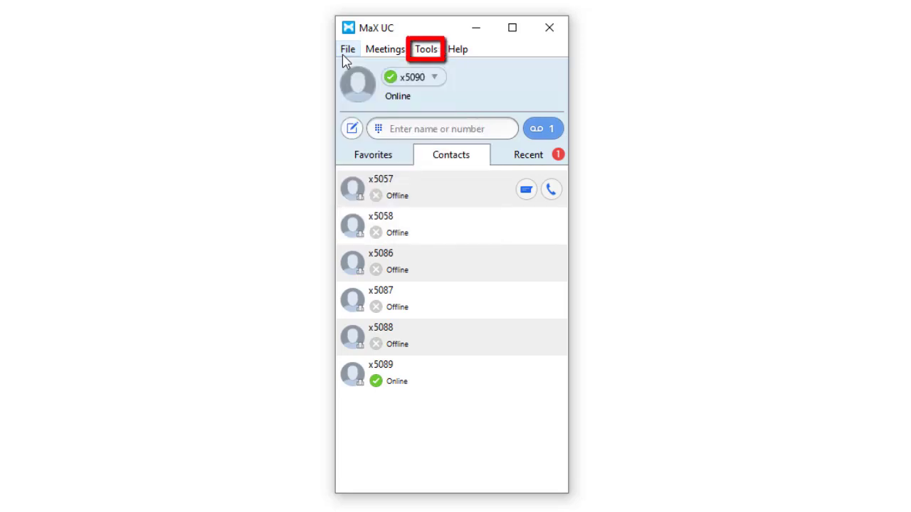
{"action": "left_click", "coordinate": [429, 50]}
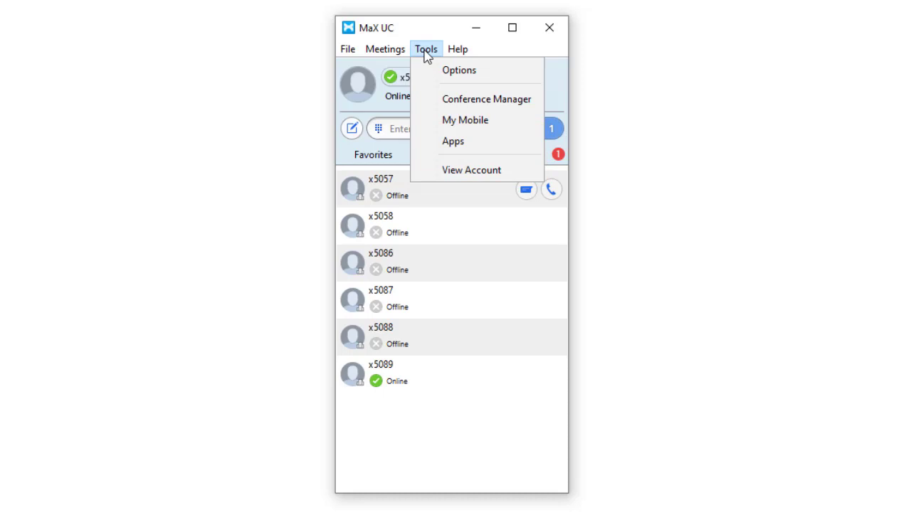
{"action": "left_click", "coordinate": [426, 54]}
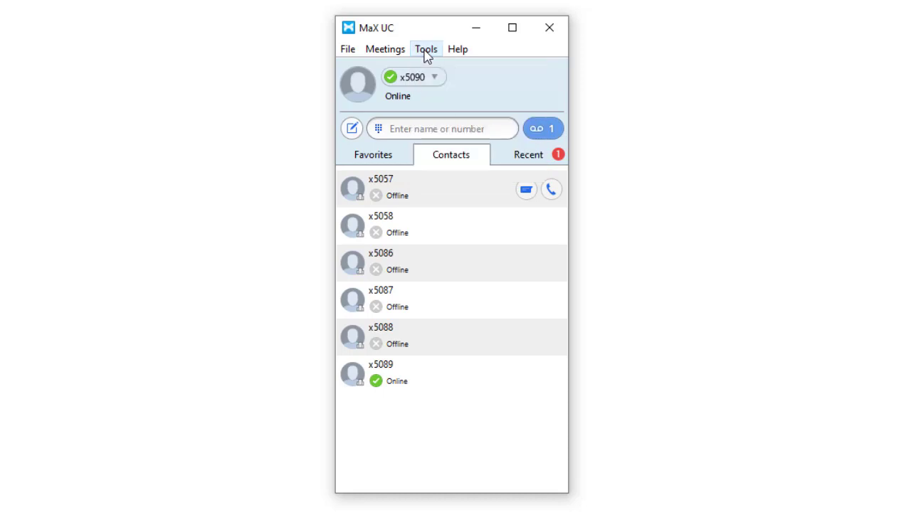
{"action": "left_click", "coordinate": [459, 52]}
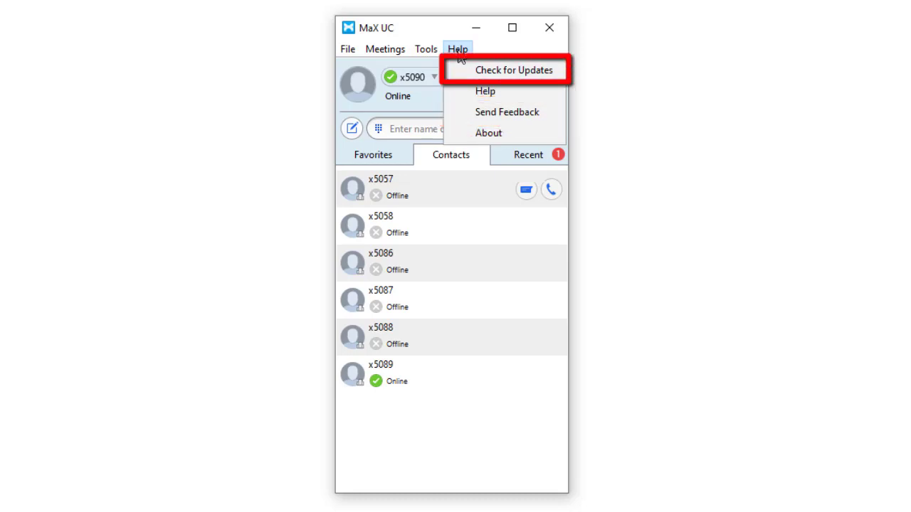
{"action": "left_click", "coordinate": [459, 54]}
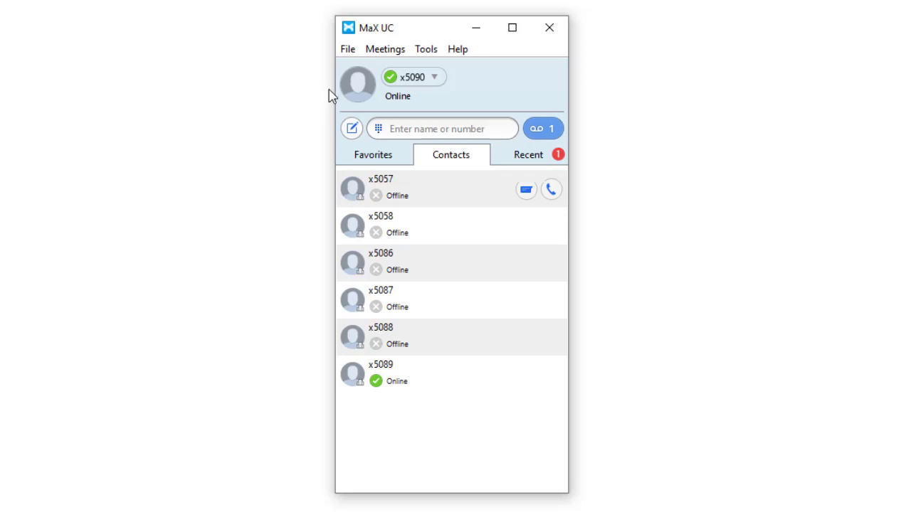
Step: Dial a ten-digit outside number on the keypad, call it, then hang up
{"action": "left_click", "coordinate": [378, 128]}
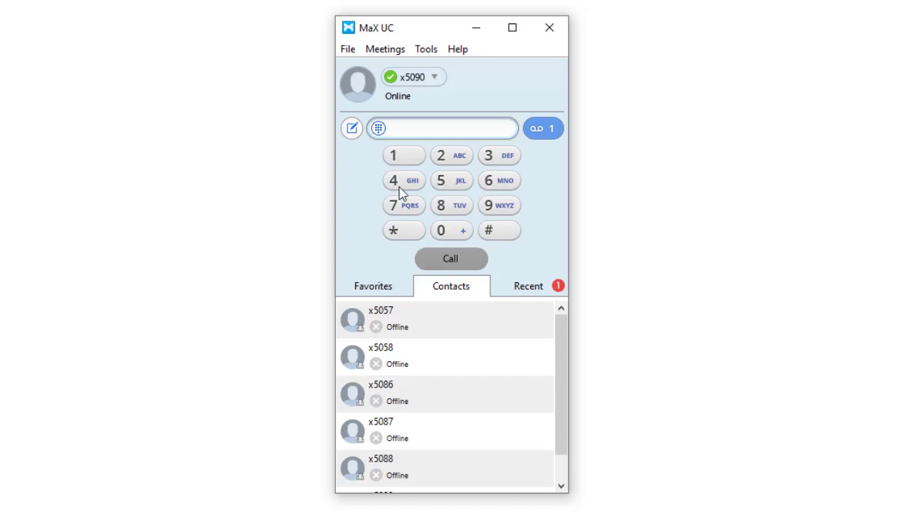
{"action": "left_click", "coordinate": [447, 206]}
{"action": "left_click", "coordinate": [445, 182]}
{"action": "left_click", "coordinate": [498, 187]}
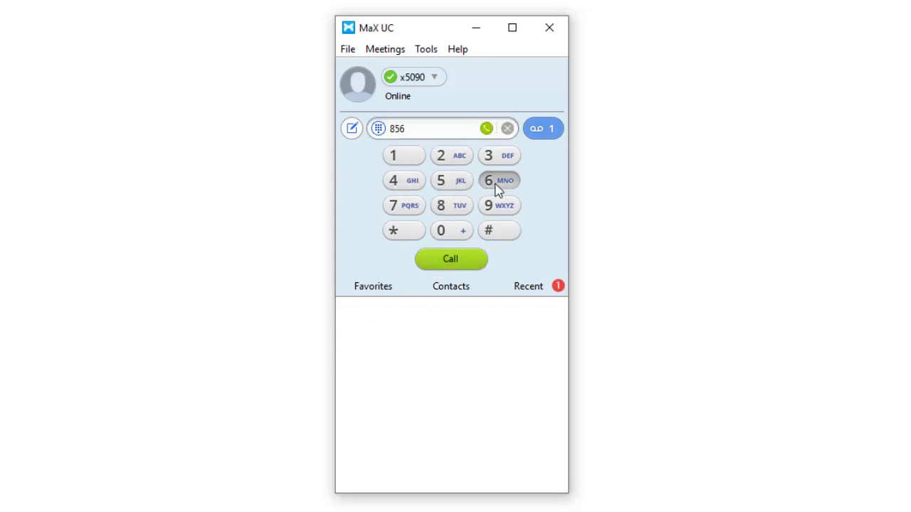
{"action": "left_click", "coordinate": [456, 164]}
{"action": "left_click", "coordinate": [456, 164]}
{"action": "left_click", "coordinate": [455, 164]}
{"action": "left_click", "coordinate": [454, 183]}
{"action": "left_click", "coordinate": [454, 183]}
{"action": "left_click", "coordinate": [422, 187]}
{"action": "left_click", "coordinate": [403, 155]}
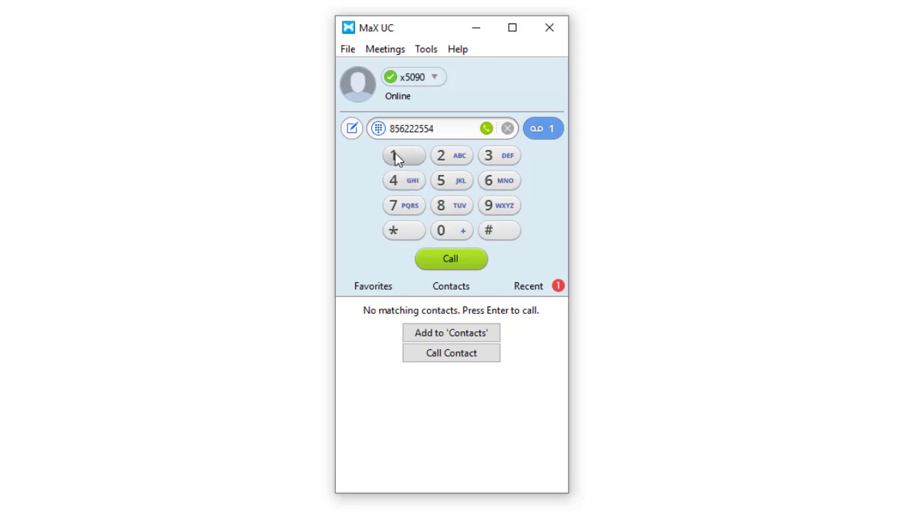
{"action": "left_click", "coordinate": [441, 263]}
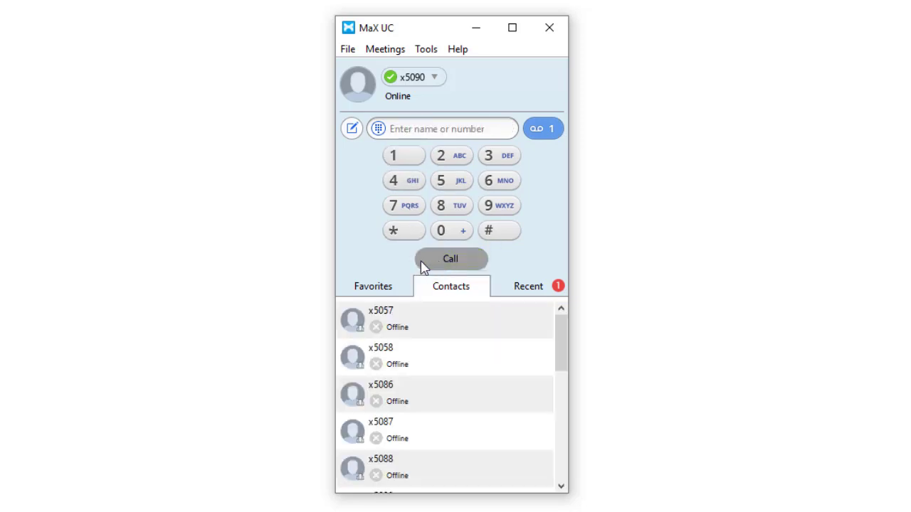
{"action": "left_click", "coordinate": [306, 145]}
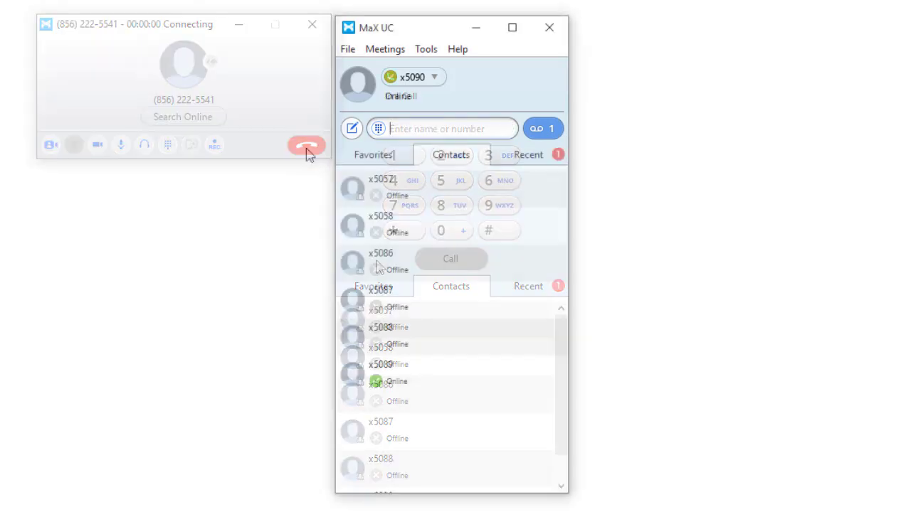
{"action": "type", "text": "5680"}
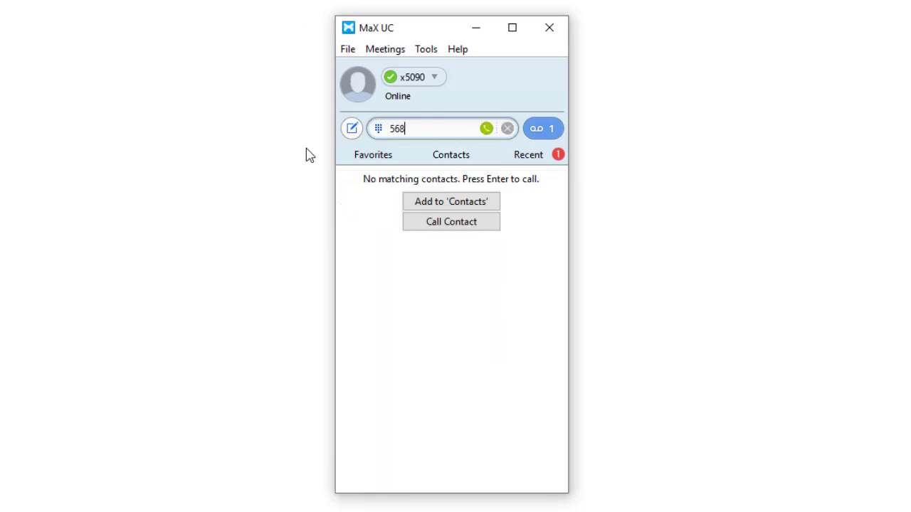
{"action": "key", "text": "ctrl+a"}
{"action": "key", "text": "BackSpace"}
{"action": "type", "text": "5685554784"}
{"action": "key", "text": "ctrl+a"}
{"action": "key", "text": "BackSpace"}
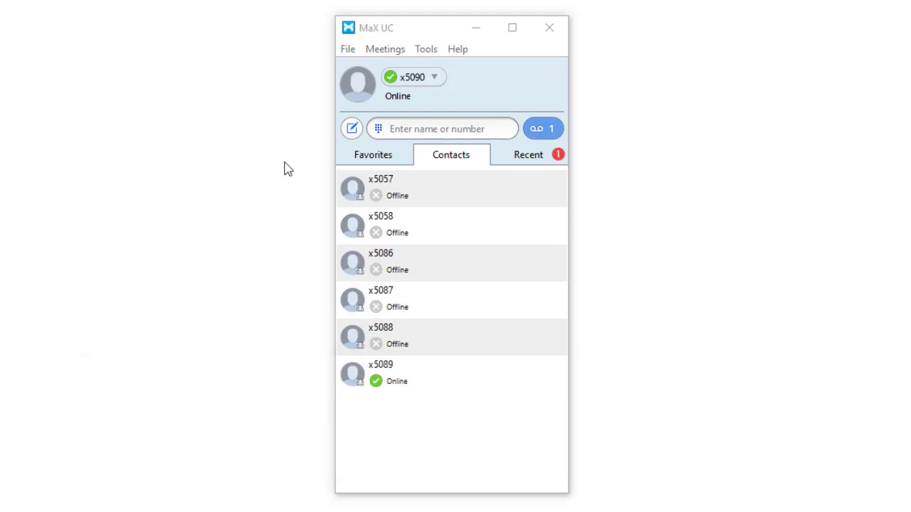
{"action": "left_click", "coordinate": [435, 81]}
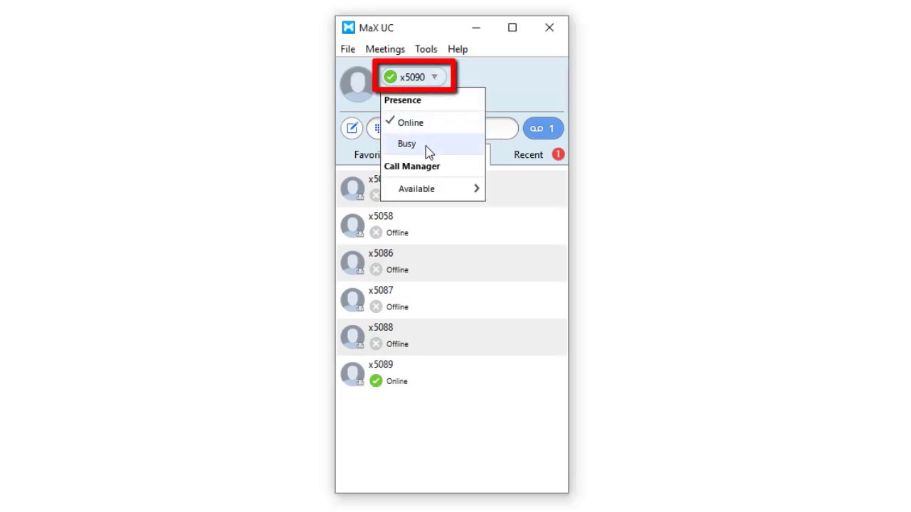
{"action": "left_click", "coordinate": [427, 150]}
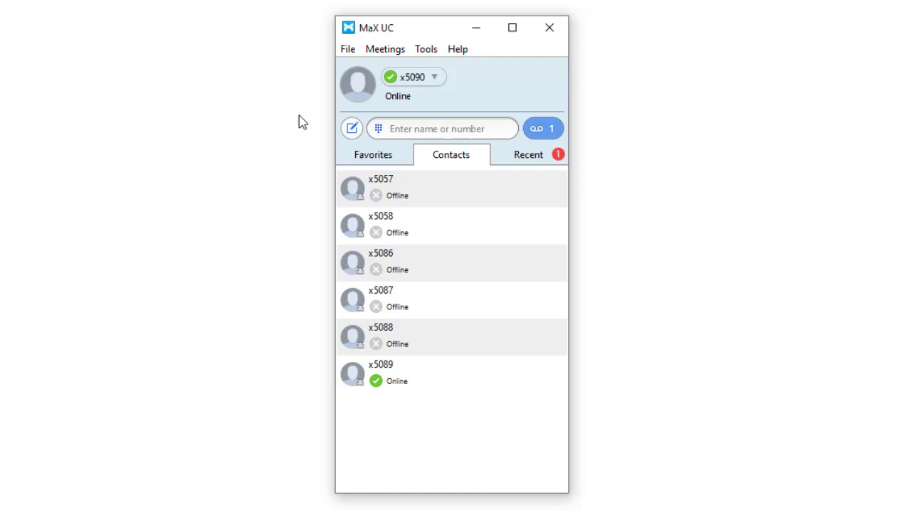
Step: Show the Recent history and scroll through today's outgoing and missed calls
{"action": "left_click", "coordinate": [513, 158]}
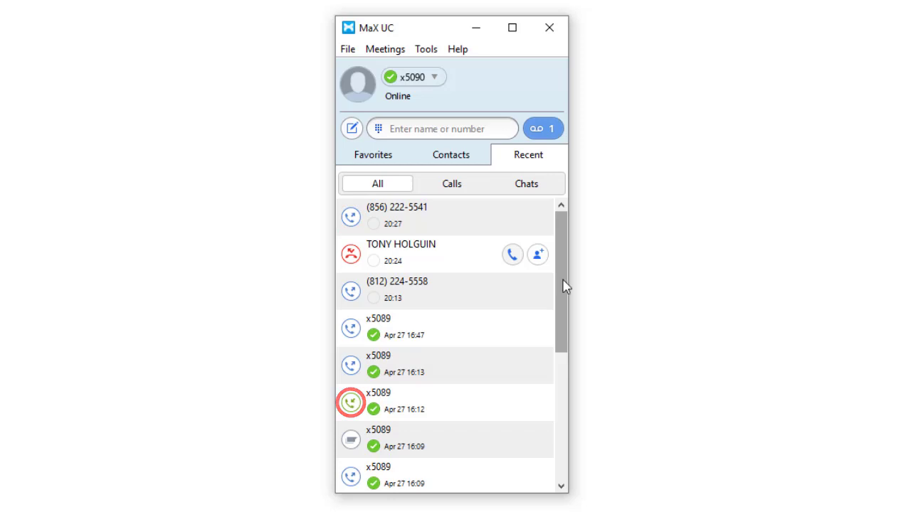
{"action": "left_click_drag", "start_coordinate": [562, 286], "coordinate": [566, 299]}
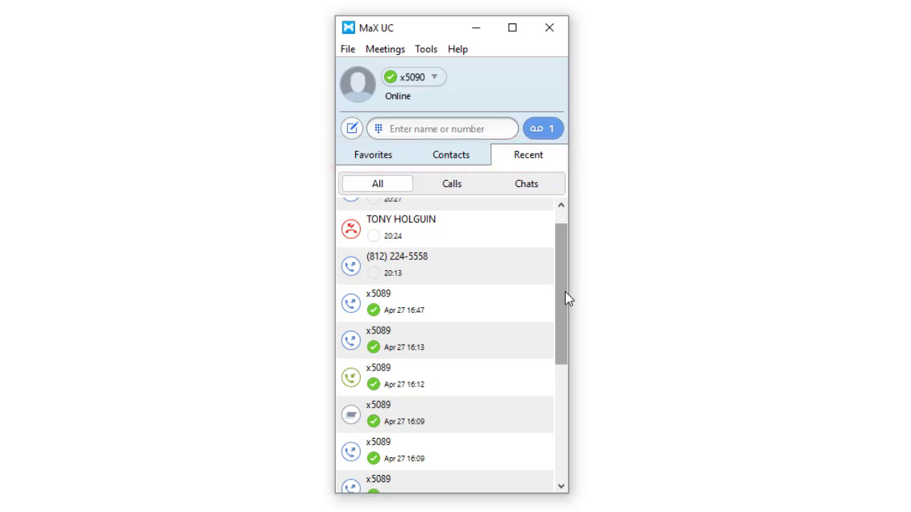
Step: Add contact x5058 to Favorites from Contacts, check the Favorites list, then return to Recent
{"action": "left_click", "coordinate": [463, 158]}
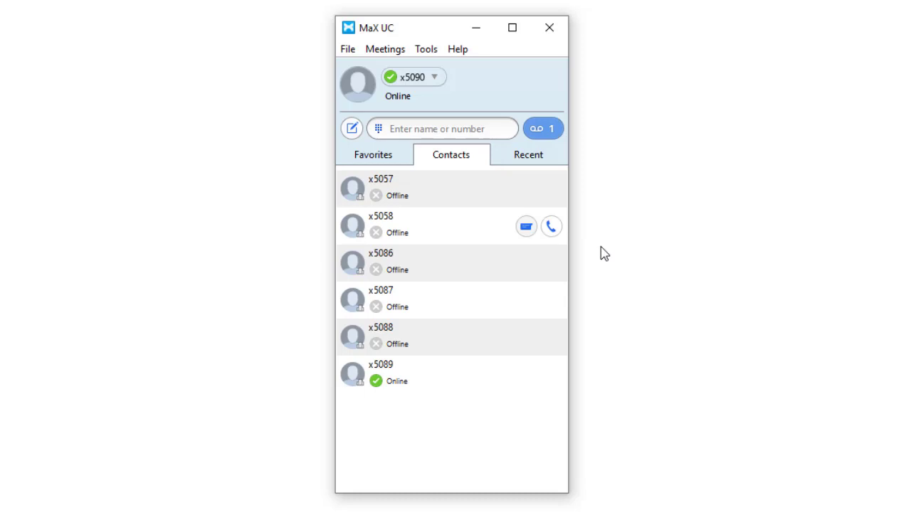
{"action": "right_click", "coordinate": [453, 223]}
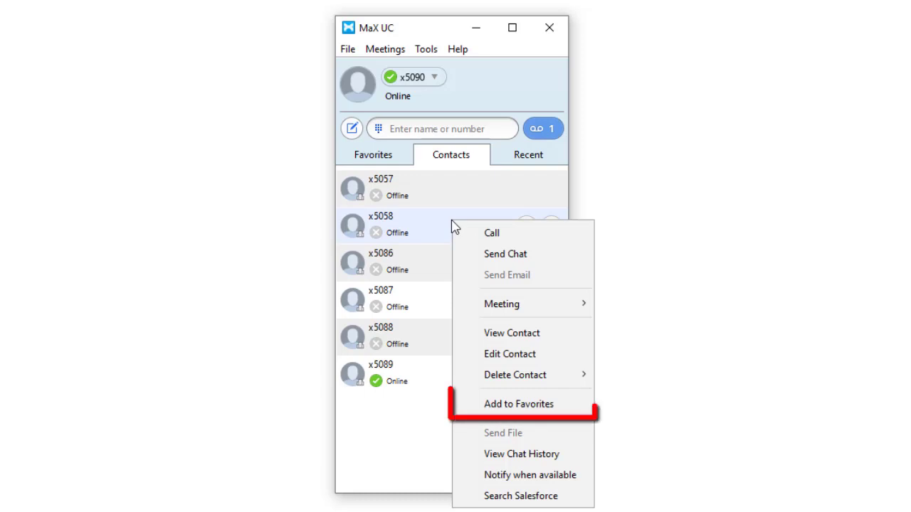
{"action": "left_click", "coordinate": [486, 409]}
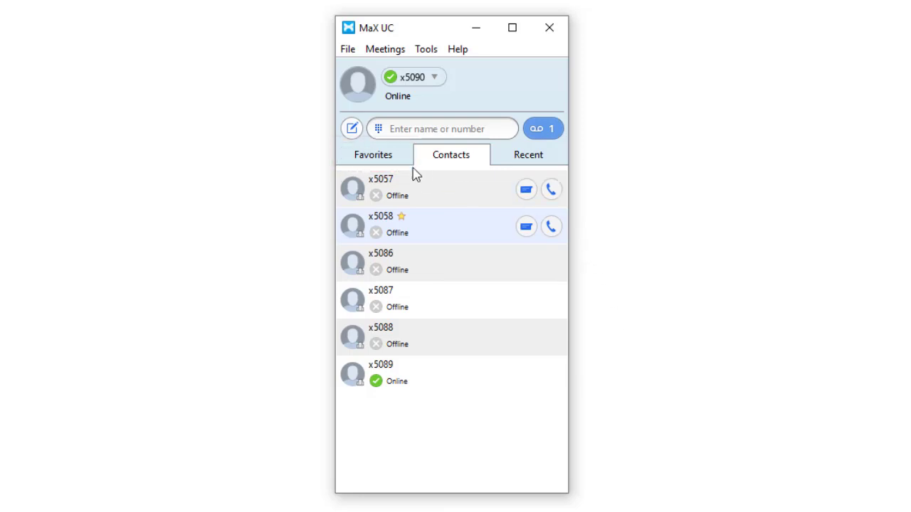
{"action": "left_click", "coordinate": [371, 158]}
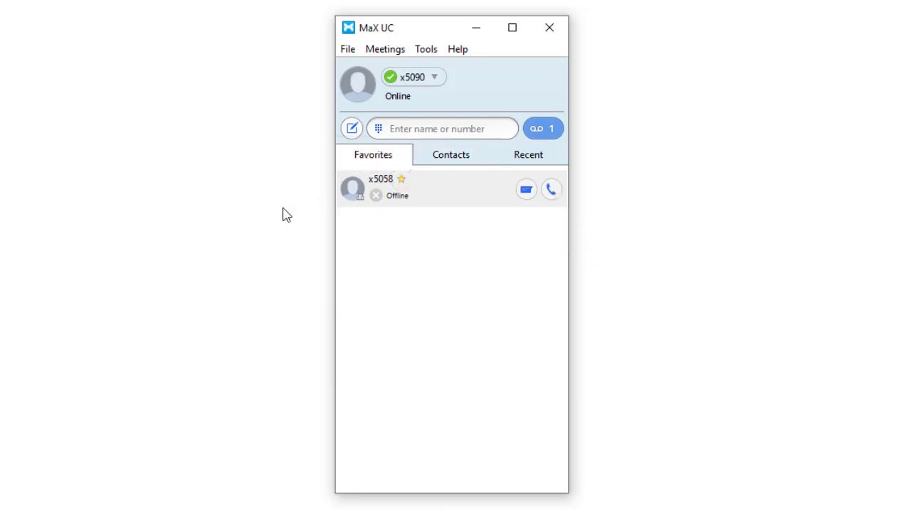
{"action": "left_click", "coordinate": [542, 158]}
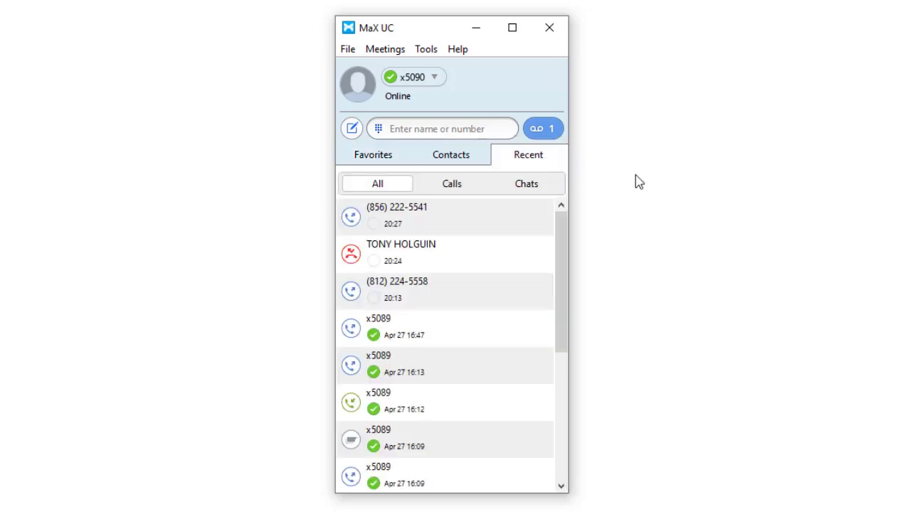